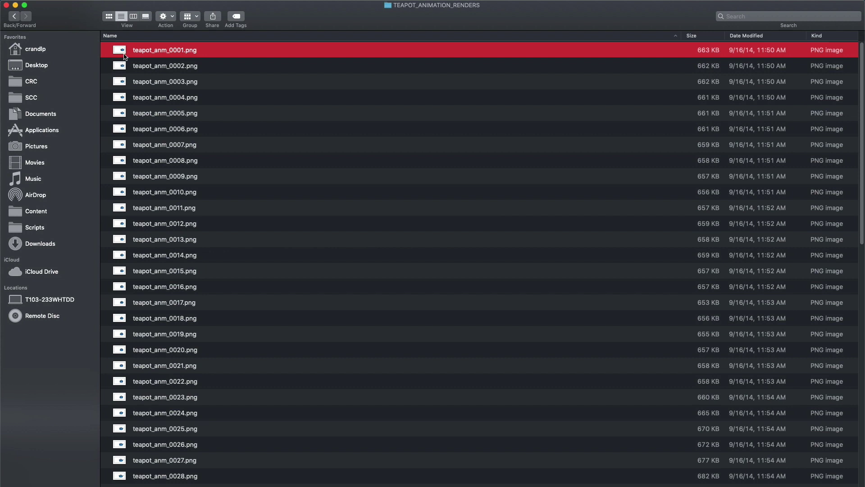
# - Preview the teapot PNG frames in Quick Look, stepping through the rotating teapot
pyautogui.press('space')
pyautogui.press('Down')
pyautogui.press('Down')
pyautogui.press('Down')
pyautogui.press('Down')
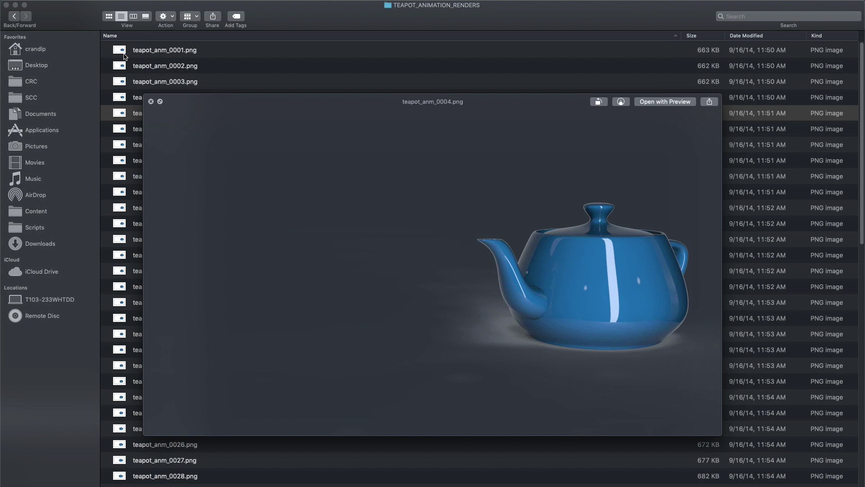
pyautogui.press('Down')
pyautogui.press('Down')
pyautogui.press('Down')
pyautogui.press('Down')
pyautogui.press('Down')
pyautogui.press('Down')
pyautogui.press('Down')
pyautogui.press('Down')
pyautogui.press('Down')
pyautogui.press('Down')
pyautogui.press('Down')
pyautogui.press('Down')
pyautogui.press('Down')
pyautogui.press('Down')
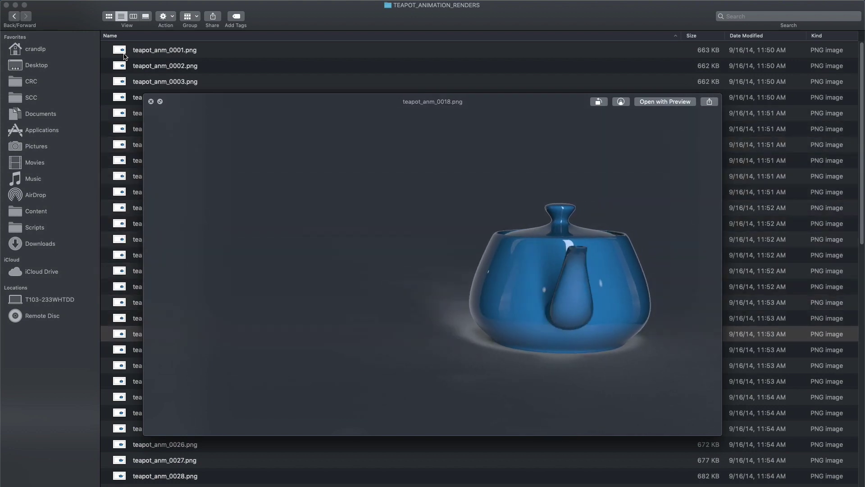
pyautogui.press('Down')
pyautogui.press('Down')
pyautogui.press('Down')
pyautogui.press('Up')
pyautogui.press('Up')
pyautogui.press('Up')
pyautogui.press('Up')
pyautogui.press('Up')
pyautogui.press('Up')
pyautogui.press('Up')
pyautogui.press('Up')
pyautogui.press('Up')
pyautogui.press('Up')
pyautogui.press('Up')
pyautogui.press('Up')
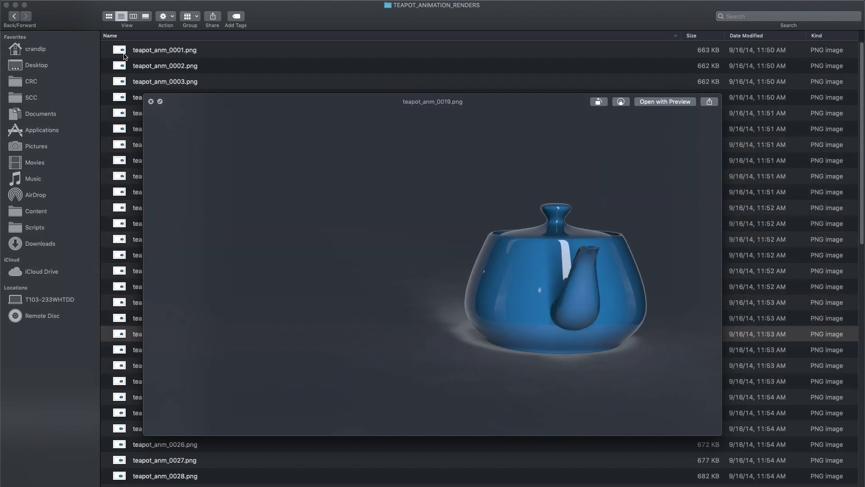
pyautogui.press('space')
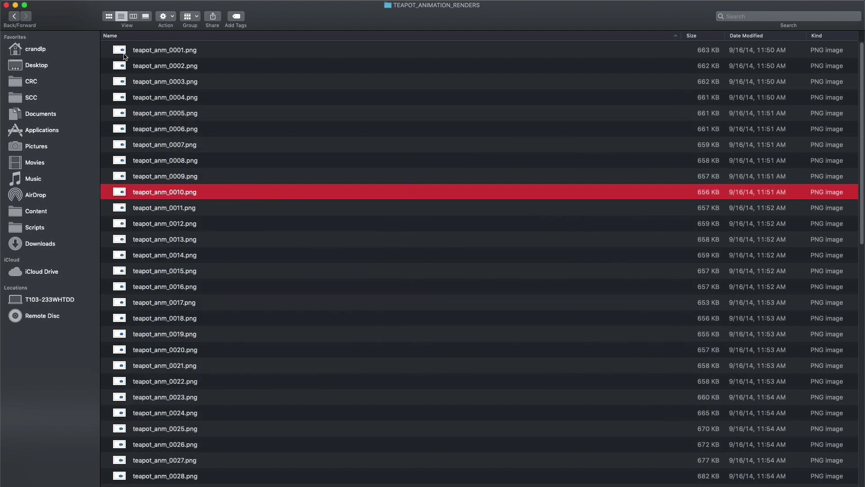
# - Select the first teapot frame, then switch to Adobe Media Encoder from the Dock
pyautogui.press('Up')
pyautogui.press('Up')
pyautogui.press('Up')
pyautogui.press('Up')
pyautogui.press('Up')
pyautogui.press('Up')
pyautogui.press('Up')
pyautogui.press('Up')
pyautogui.press('Up')
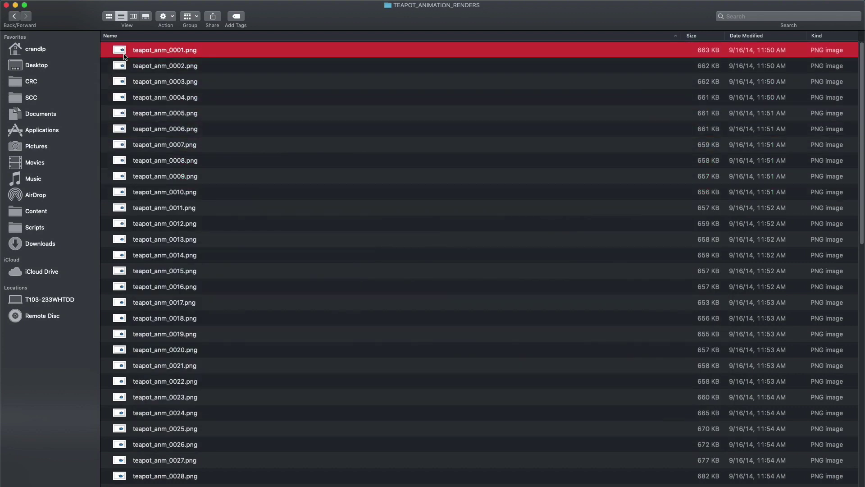
pyautogui.press('Down')
pyautogui.press('Up')
pyautogui.press('Down')
pyautogui.press('Up')
pyautogui.click(721, 486)
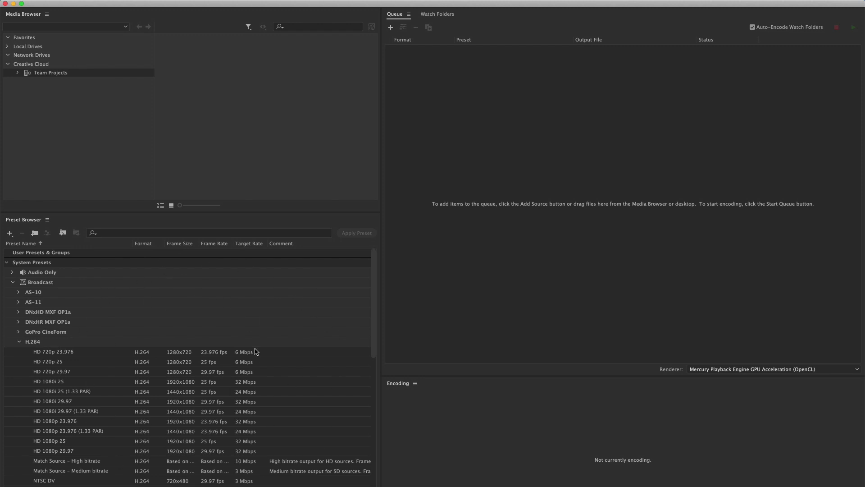
pyautogui.moveTo(268, 393)
# - Start adding source media, browse into SCC > GCOM_410 > WEEK_01, and enlarge the browser
pyautogui.click(392, 29)
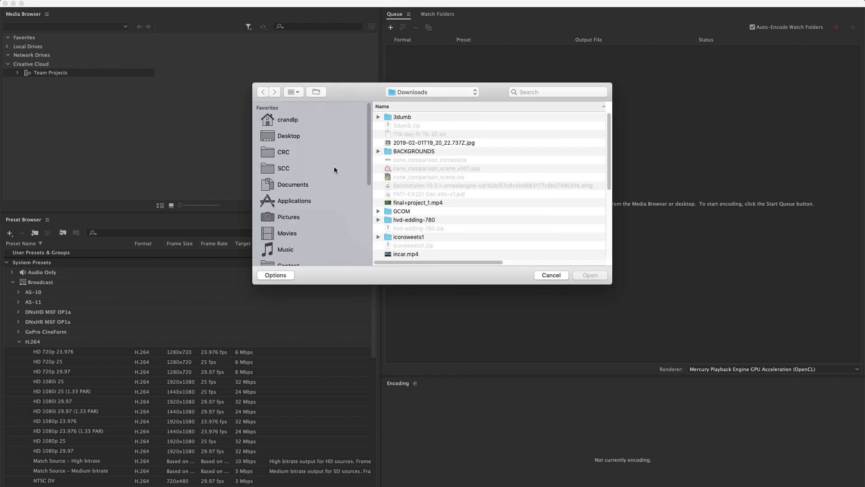
pyautogui.click(334, 168)
pyautogui.doubleClick(419, 246)
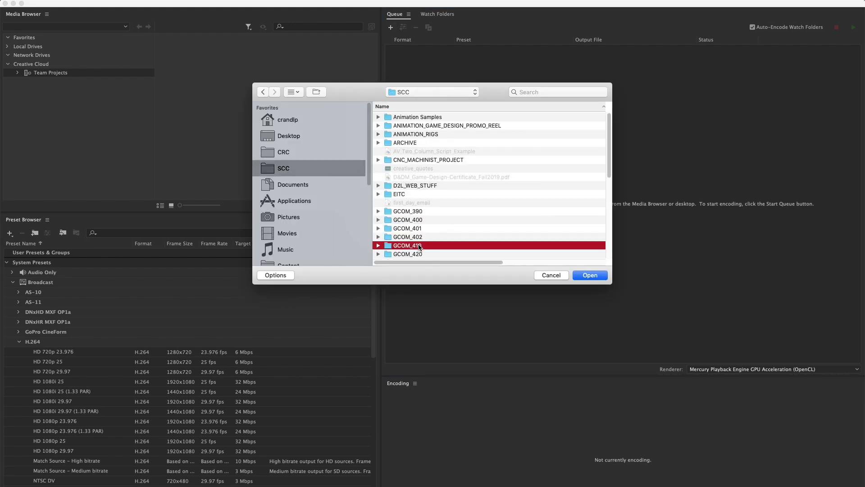
pyautogui.click(418, 238)
pyautogui.doubleClick(417, 238)
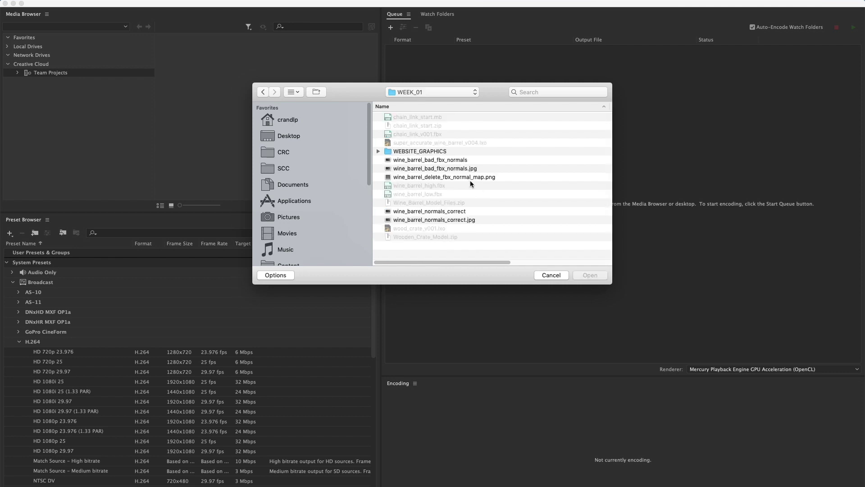
pyautogui.moveTo(338, 102); pyautogui.dragTo(313, 92)
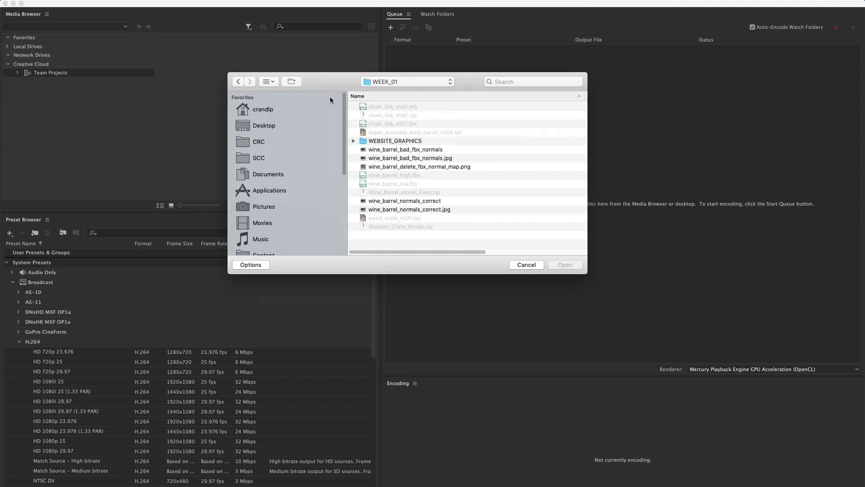
pyautogui.moveTo(586, 274); pyautogui.dragTo(656, 378)
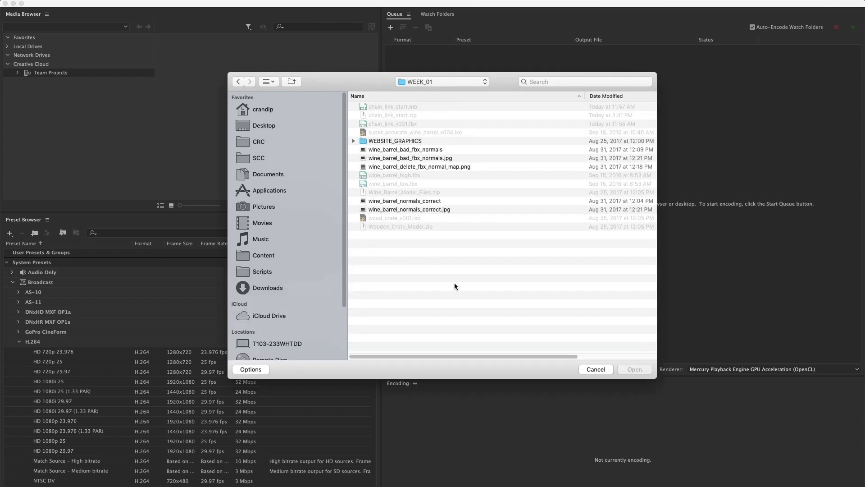
# - Return to GCOM_410 and open WEEK_02 > TEAPOT_ANIMATION > TEAPOT_ANIMATION_RENDERS
pyautogui.click(419, 82)
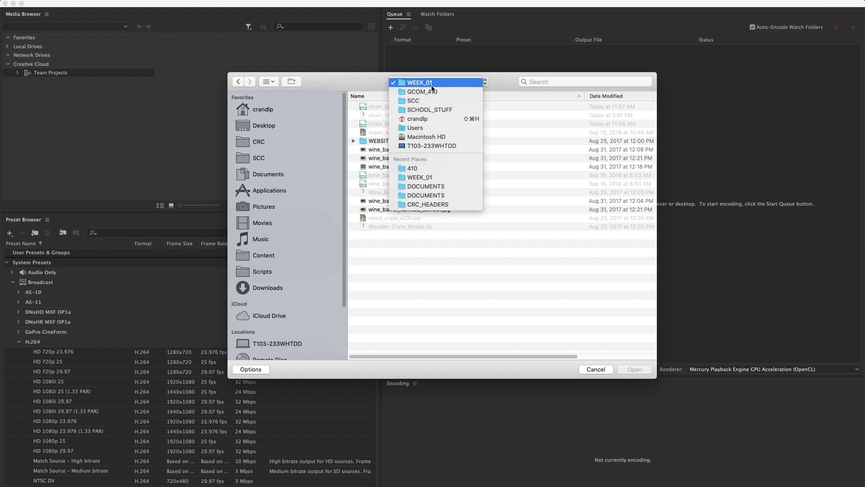
pyautogui.click(431, 90)
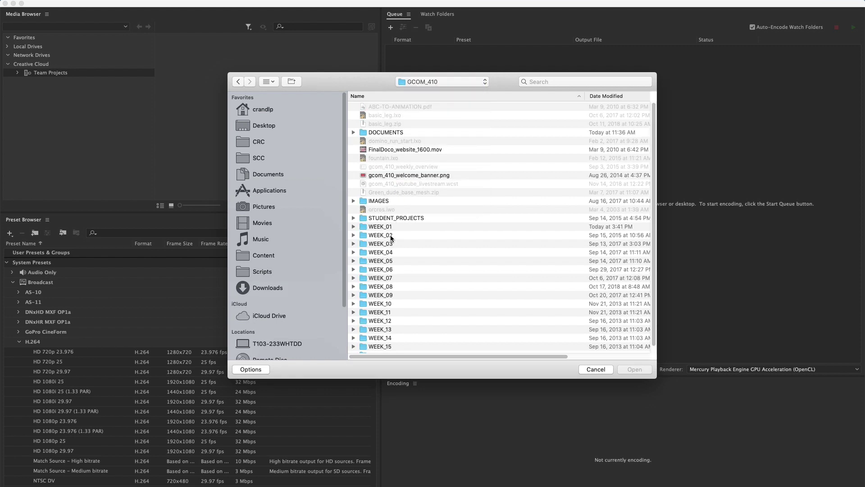
pyautogui.doubleClick(401, 235)
pyautogui.doubleClick(431, 132)
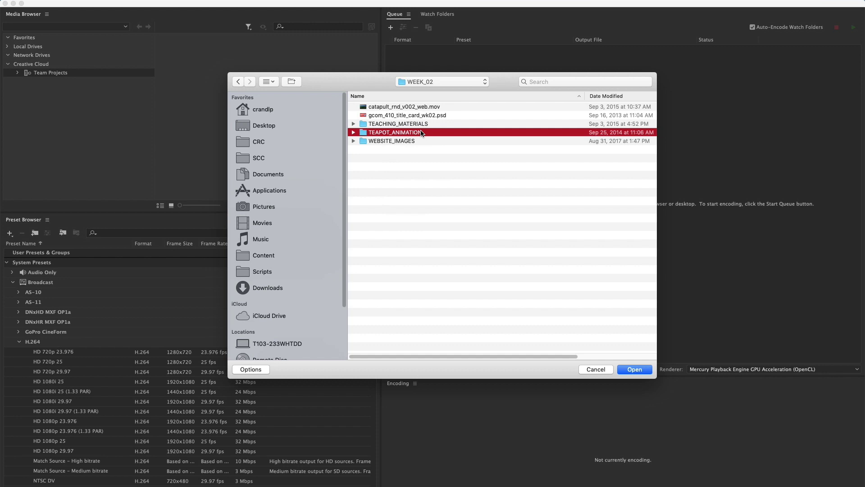
pyautogui.doubleClick(399, 116)
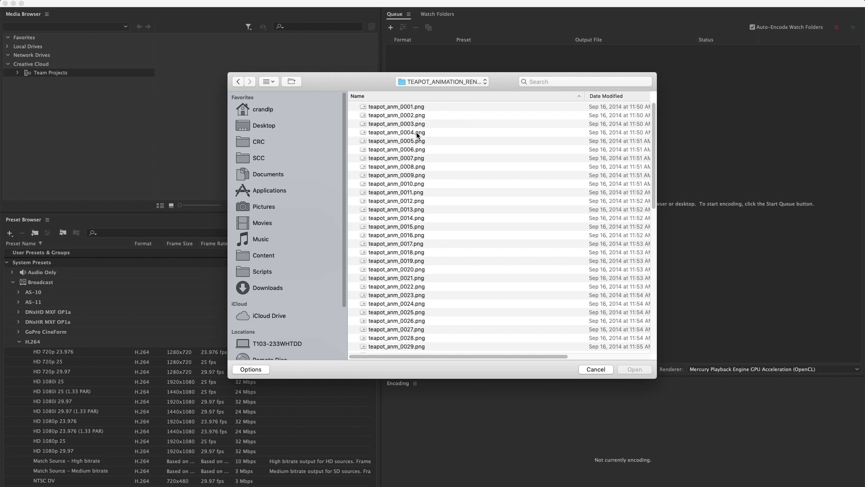
pyautogui.click(382, 108)
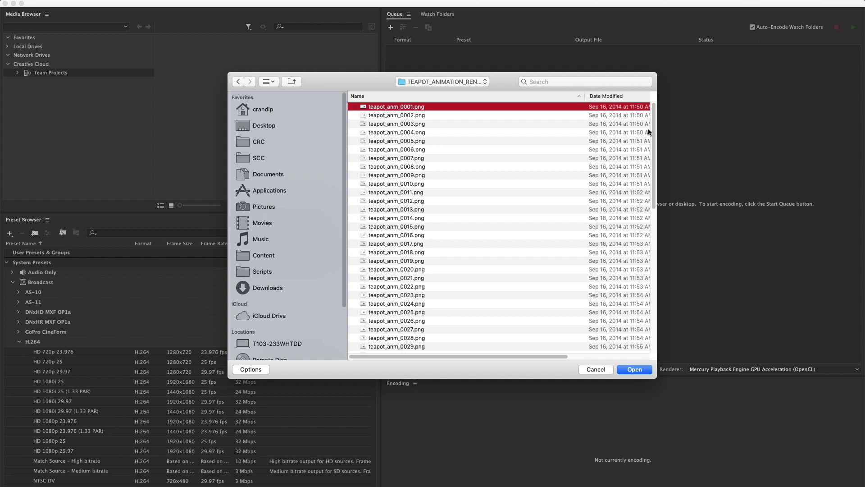
pyautogui.moveTo(653, 135); pyautogui.dragTo(652, 102)
pyautogui.keyDown('shift'); pyautogui.click(411, 329); pyautogui.keyUp('shift')
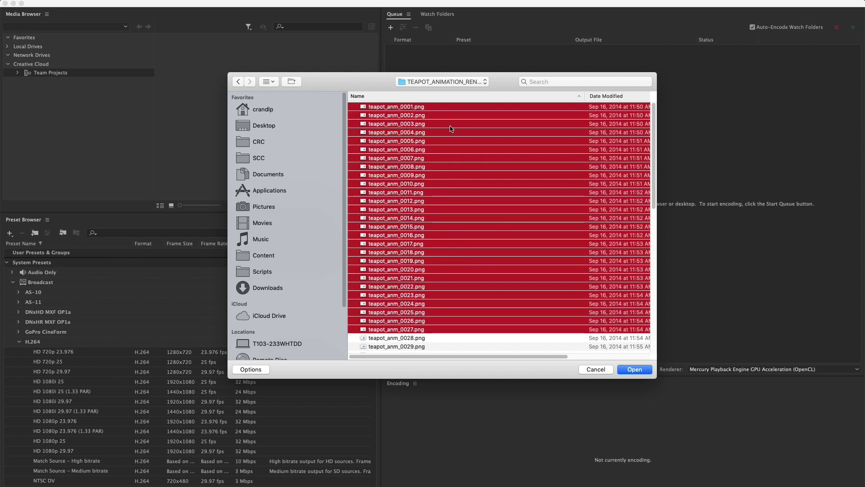
pyautogui.click(436, 338)
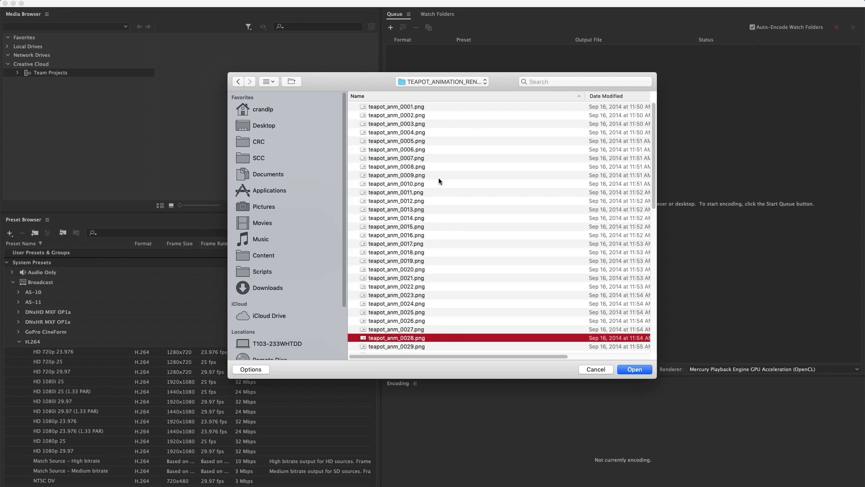
pyautogui.click(422, 107)
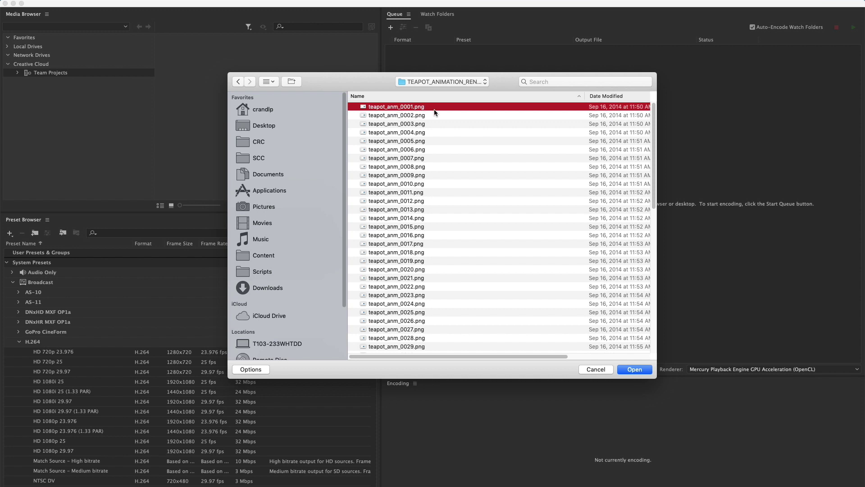
pyautogui.click(635, 370)
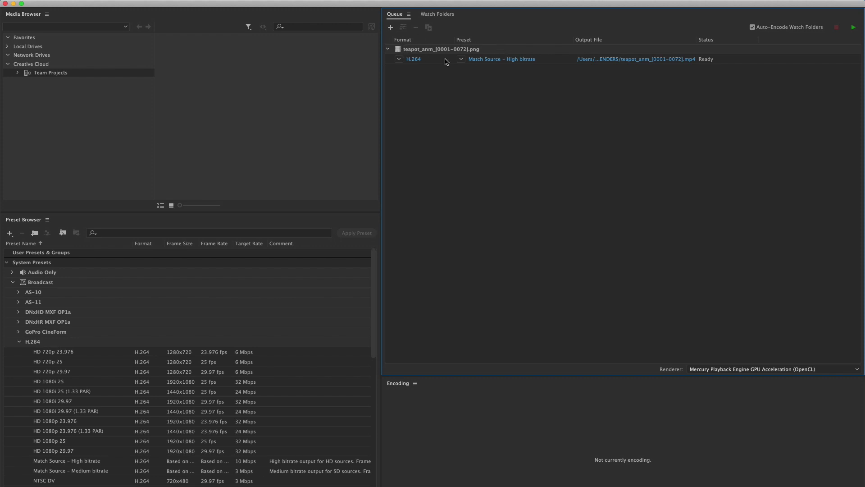
pyautogui.click(388, 50)
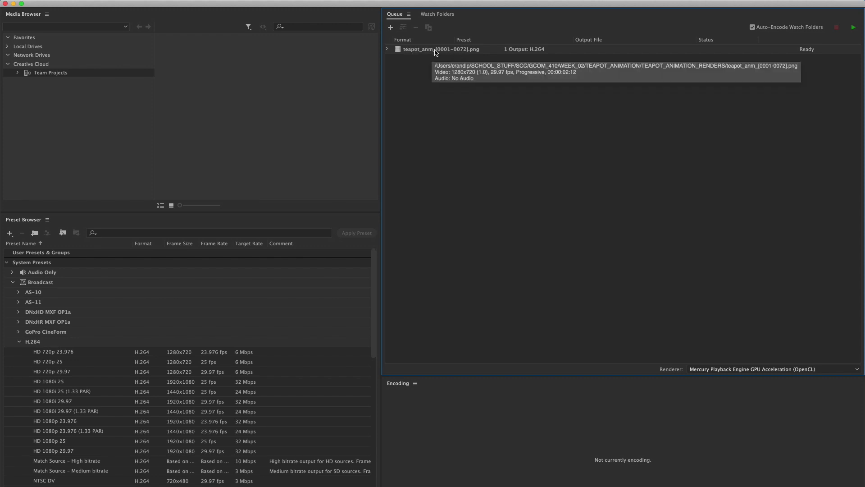
pyautogui.click(387, 48)
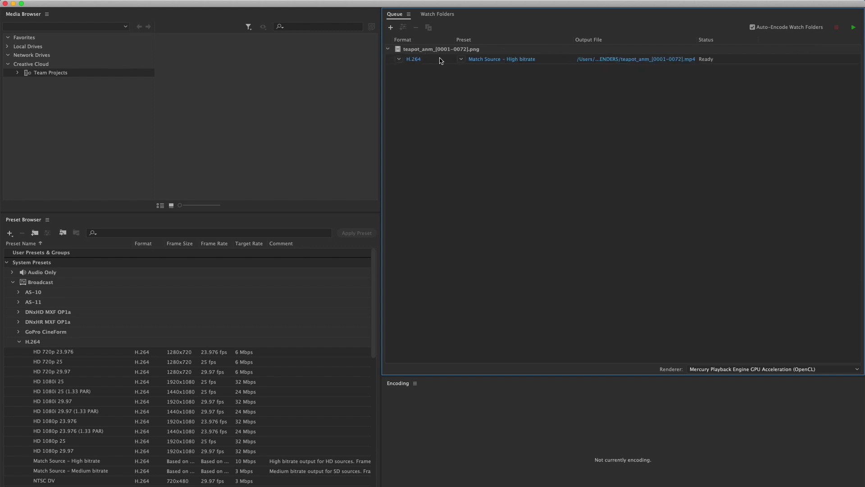
pyautogui.click(387, 48)
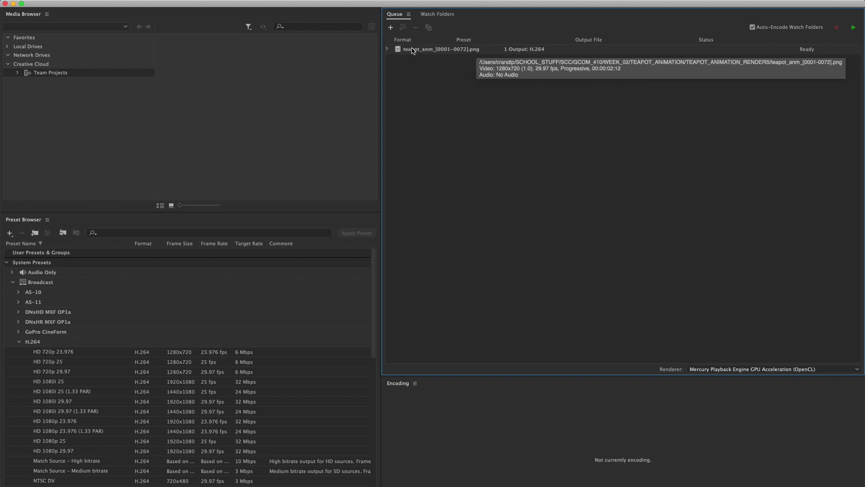
# - Interpret the queued teapot footage at an assumed 24 fps with Ignore Alpha Channel checked
pyautogui.rightClick(427, 51)
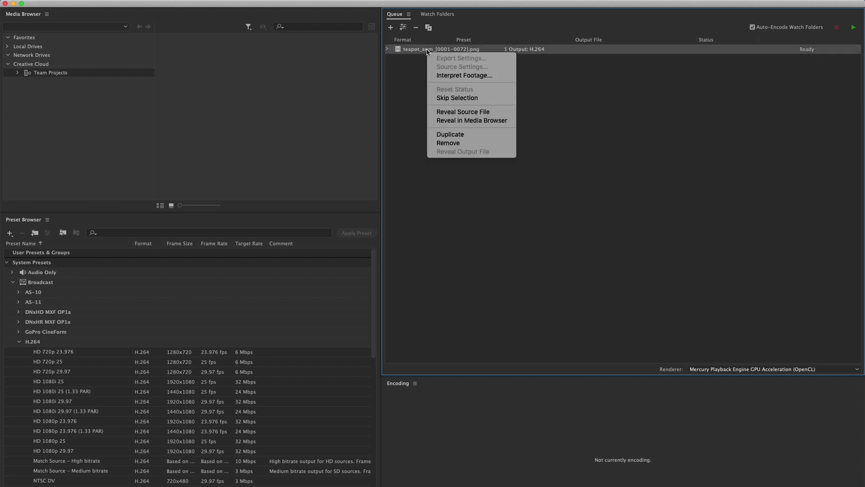
pyautogui.click(491, 75)
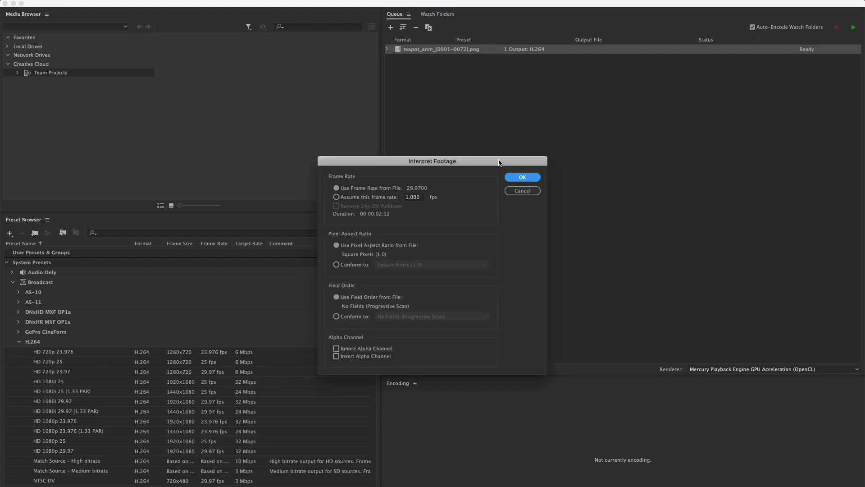
pyautogui.moveTo(499, 162); pyautogui.dragTo(543, 124)
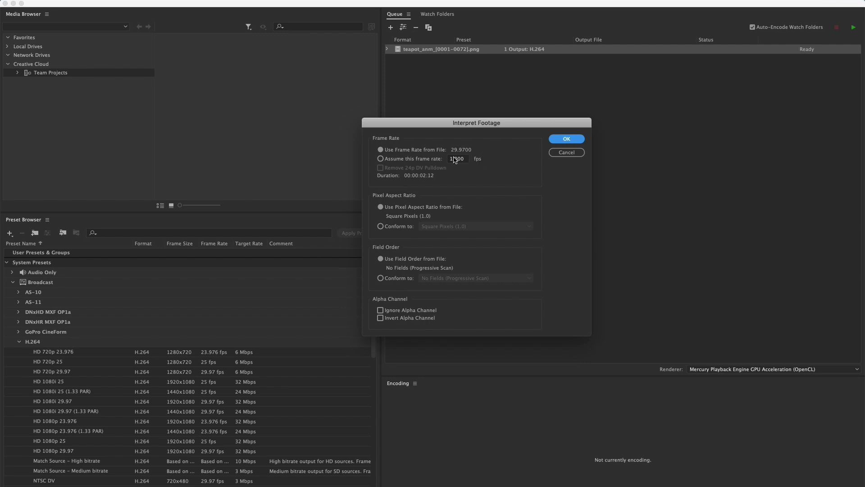
pyautogui.click(432, 162)
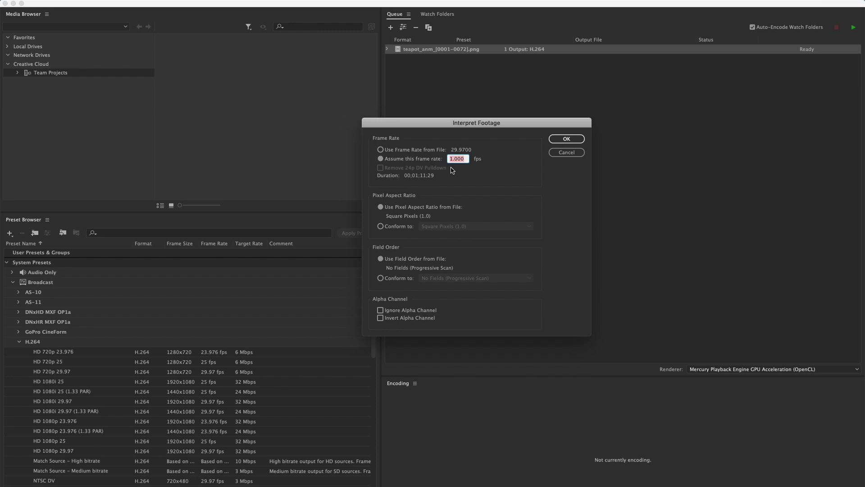
pyautogui.write('24')
pyautogui.press('Tab')
pyautogui.click(391, 310)
pyautogui.click(565, 140)
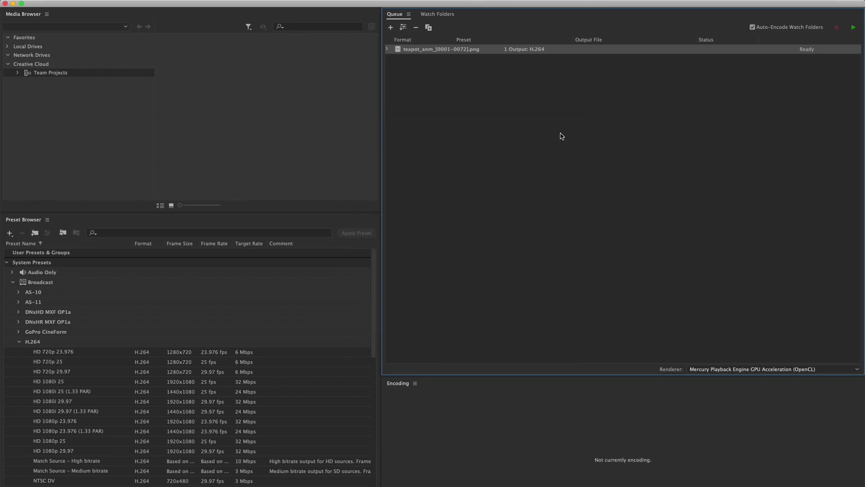
# - Expand the queued teapot job to reveal its H.264 output settings and file path
pyautogui.click(388, 49)
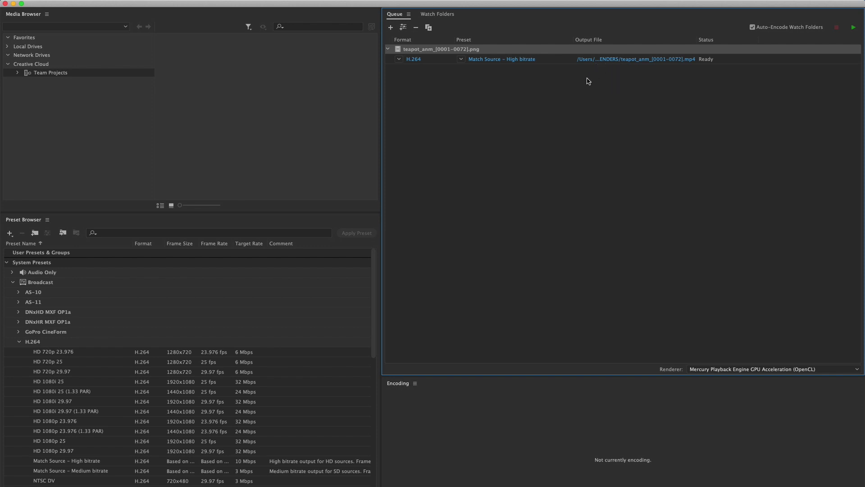
# - Rename the output to teapot_anm.mp4, save, and start encoding the queue
pyautogui.click(650, 61)
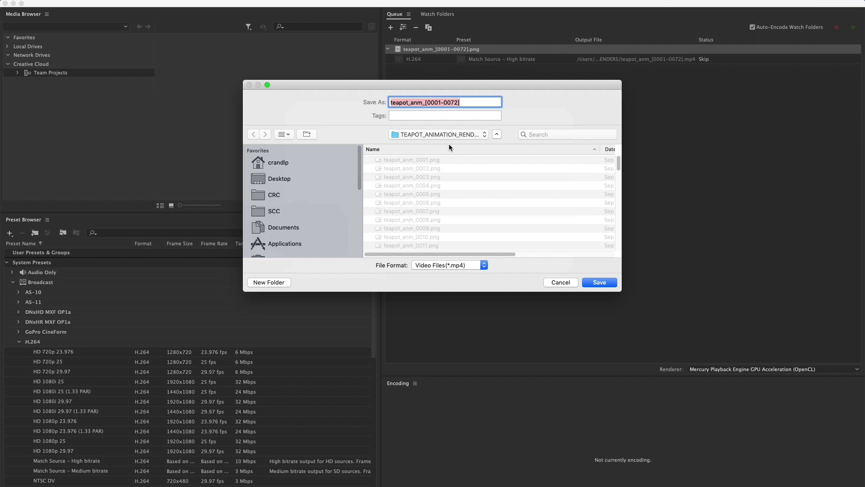
pyautogui.click(445, 103)
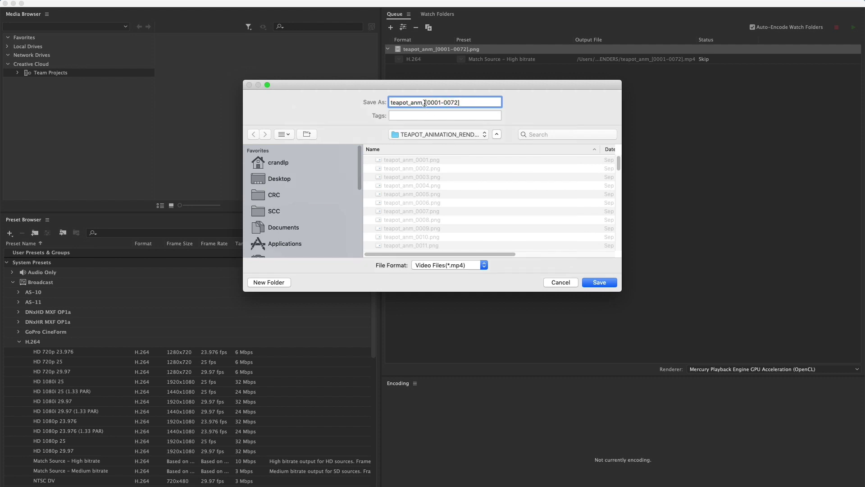
pyautogui.moveTo(424, 102); pyautogui.dragTo(497, 106)
pyautogui.press('BackSpace')
pyautogui.click(608, 283)
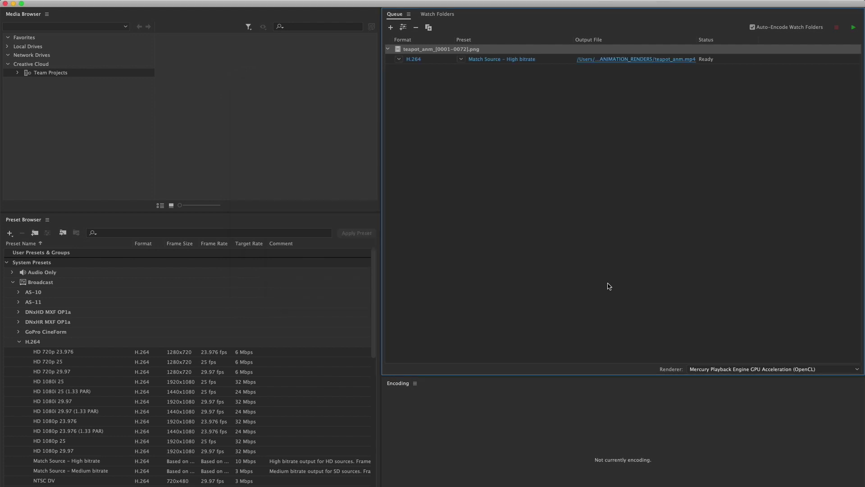
pyautogui.click(855, 28)
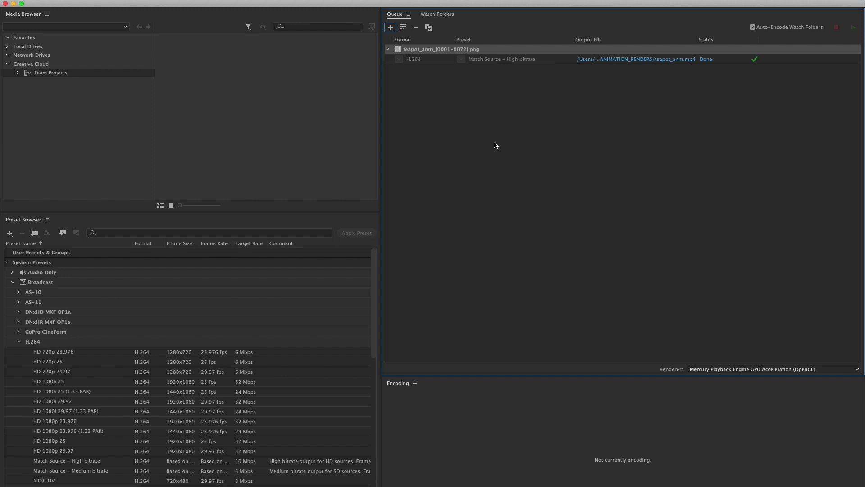
# - Switch to Finder and scroll to the bottom of TEAPOT_ANIMATION_RENDERS to open teapot_anm.mp4
pyautogui.click(35, 486)
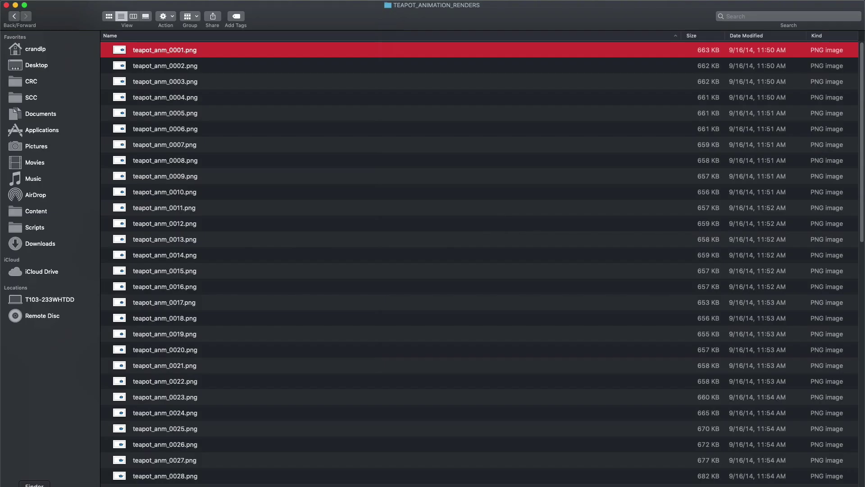
pyautogui.scroll(-15, 374, 283)
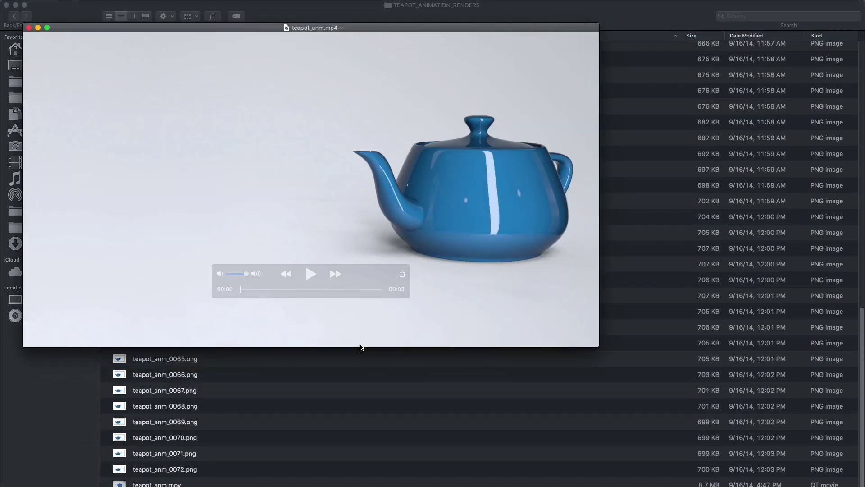
# - Play teapot_anm.mp4, moving the window lower and the controls to the video's bottom-left
pyautogui.click(310, 274)
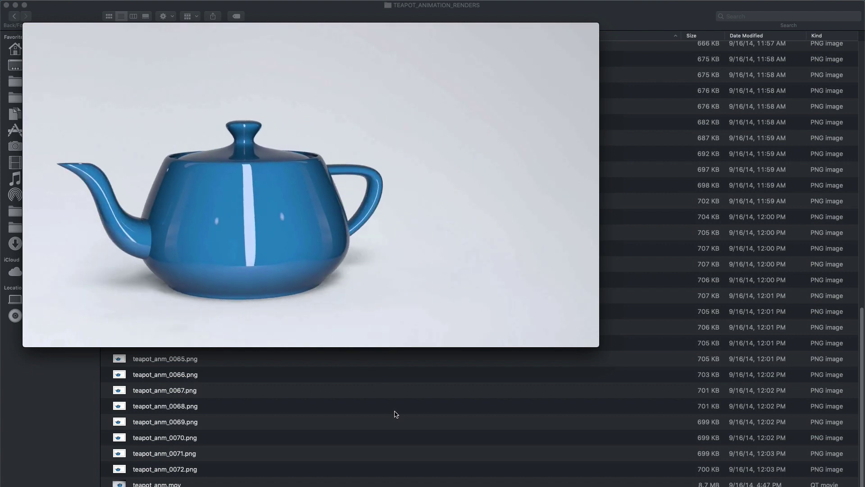
pyautogui.moveTo(374, 189); pyautogui.dragTo(458, 399)
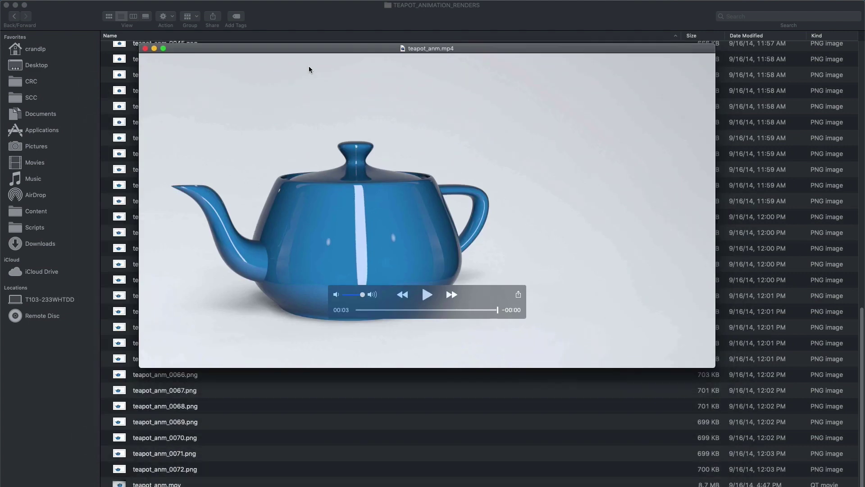
pyautogui.moveTo(507, 293); pyautogui.dragTo(275, 351)
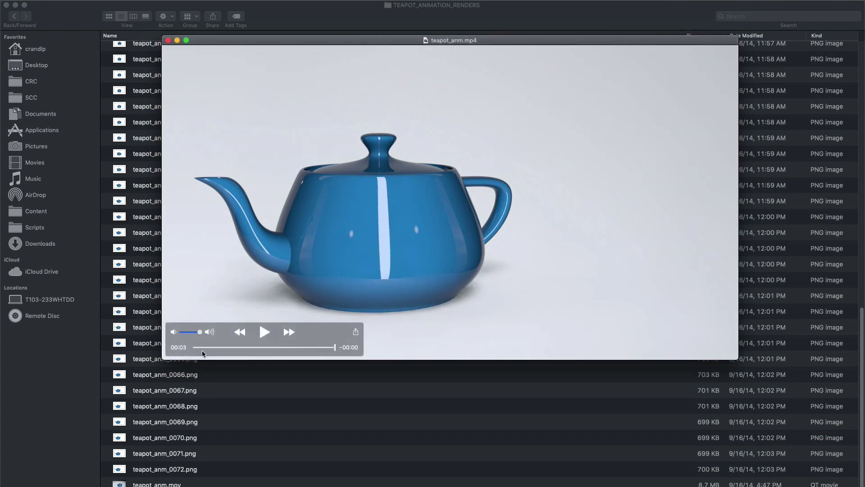